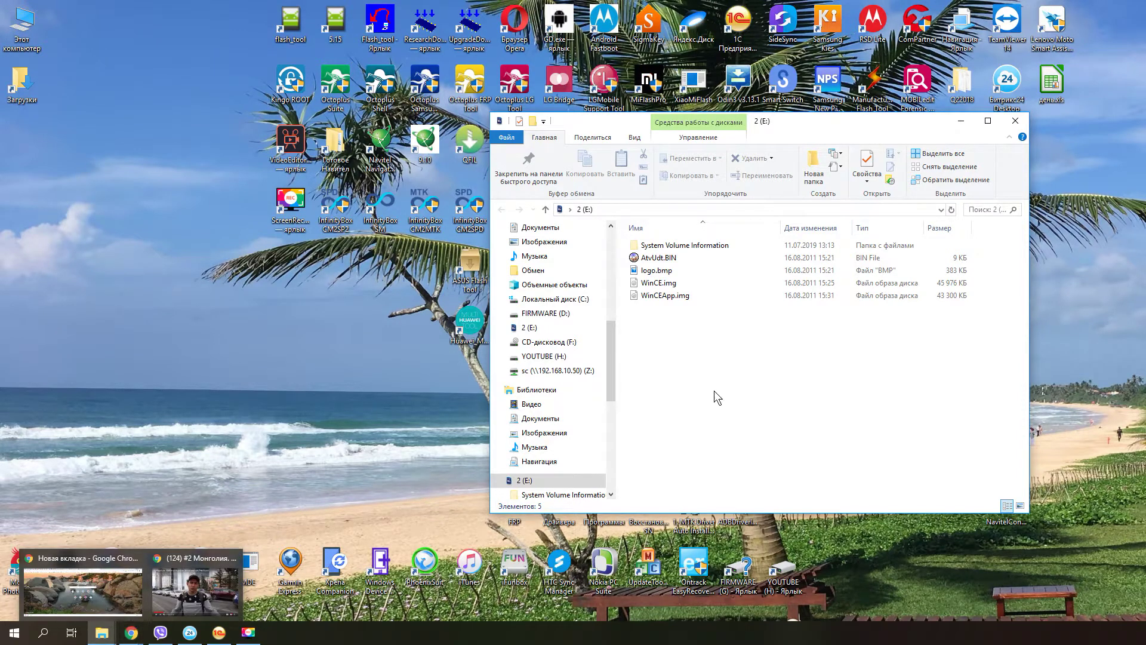
Open the format settings for drive 2 (E:) from This PC and restore the default parameters.
{"action": "scroll", "coordinate": [537, 402], "scroll_direction": "up", "scroll_amount": 5}
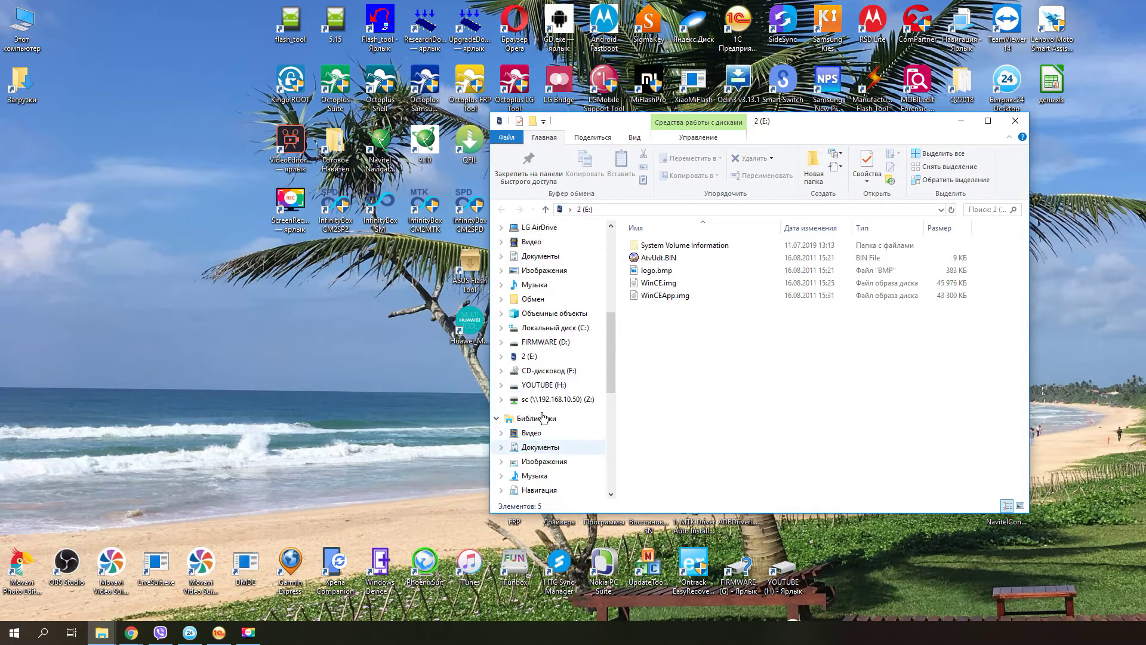
{"action": "left_click", "coordinate": [550, 305]}
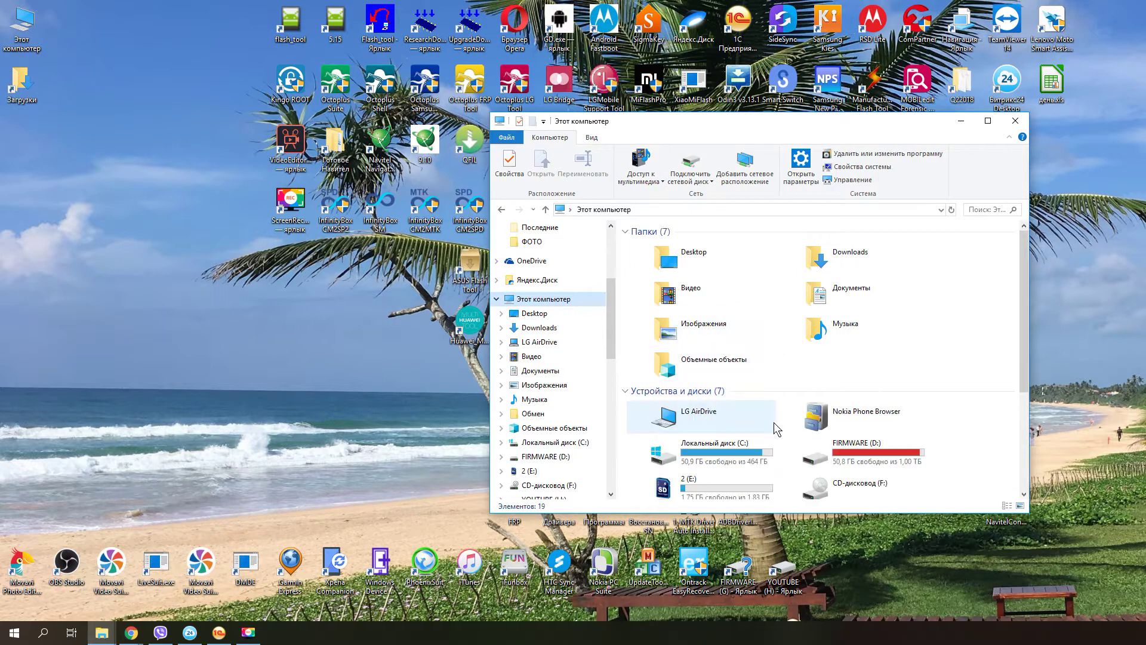
{"action": "scroll", "coordinate": [700, 367], "scroll_direction": "down", "scroll_amount": 3}
{"action": "right_click", "coordinate": [696, 313]}
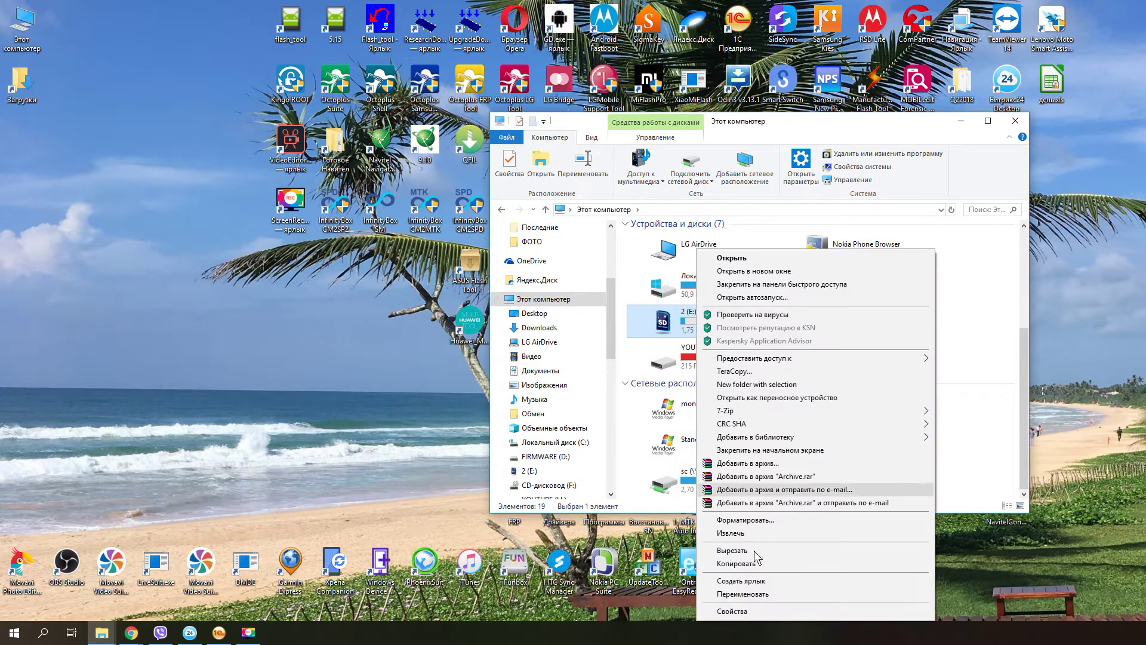
{"action": "left_click", "coordinate": [753, 519]}
{"action": "left_click", "coordinate": [627, 406]}
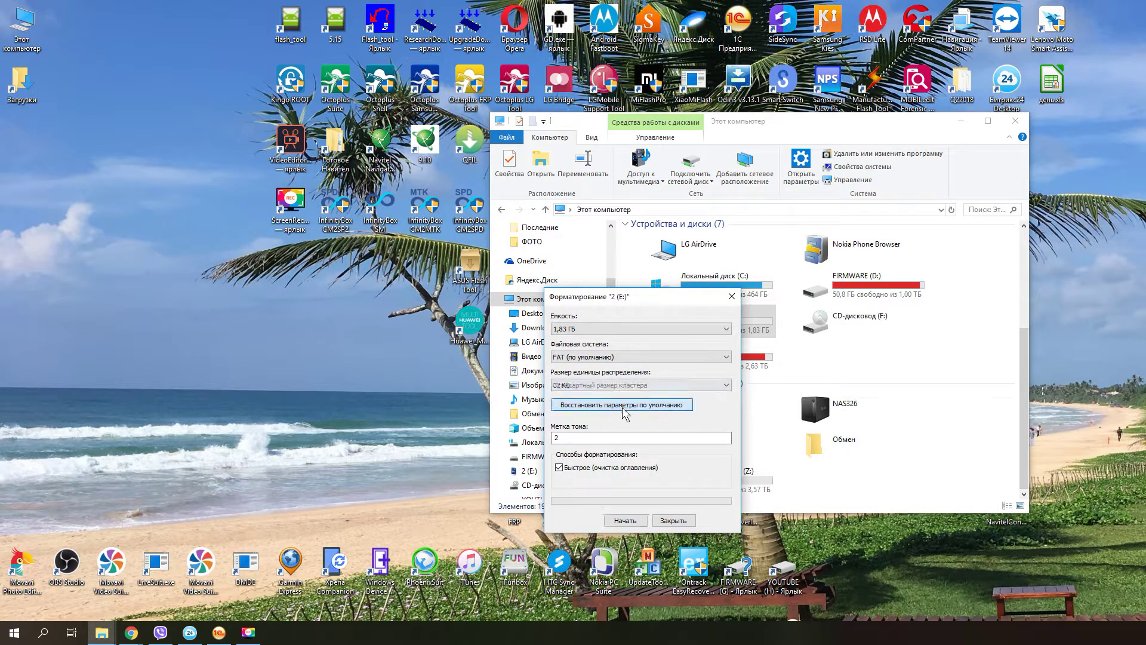
Quick-format drive 2 (E:) with the FAT file system and standard cluster size, and close the format dialog.
{"action": "left_click", "coordinate": [624, 520]}
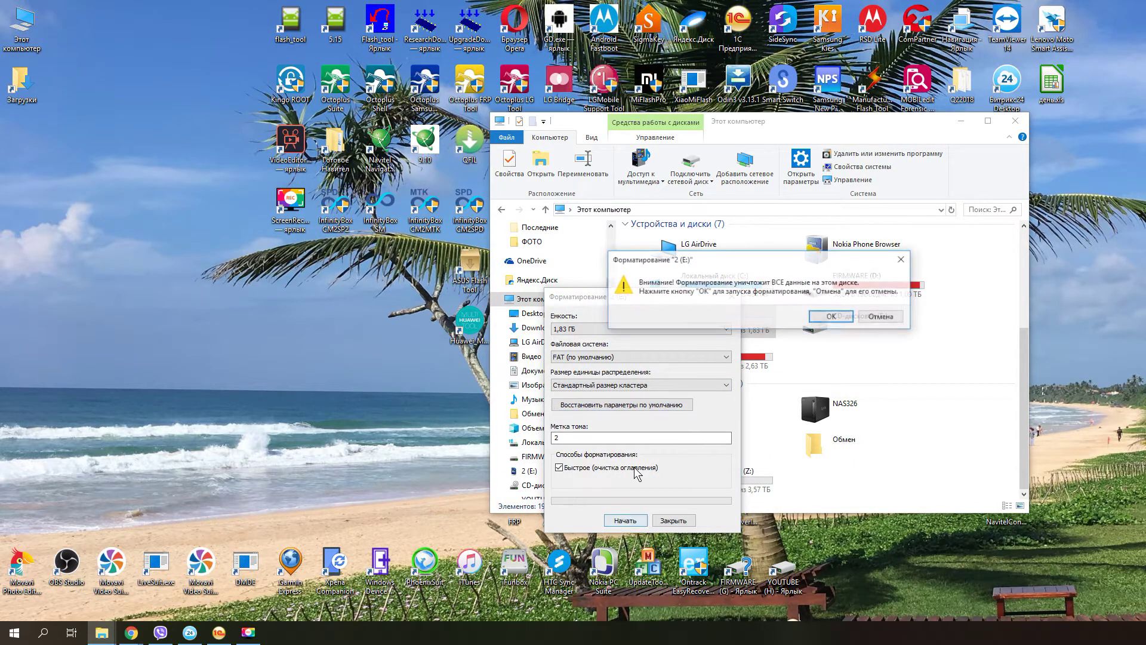
{"action": "left_click", "coordinate": [831, 317]}
{"action": "left_click", "coordinate": [858, 317]}
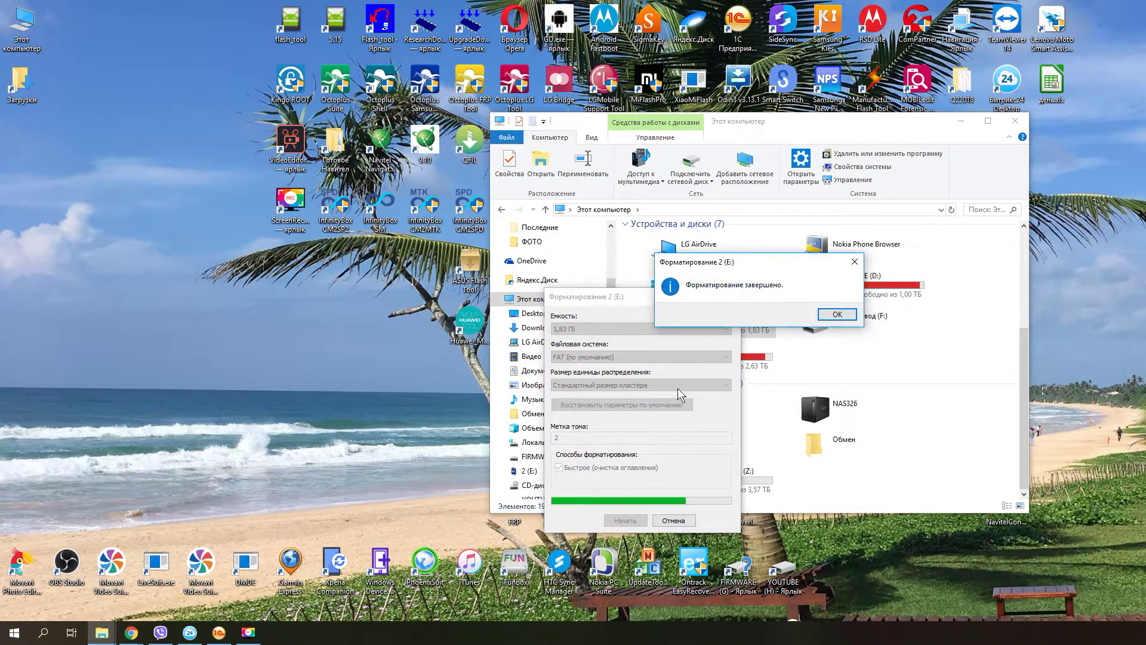
{"action": "left_click", "coordinate": [834, 314]}
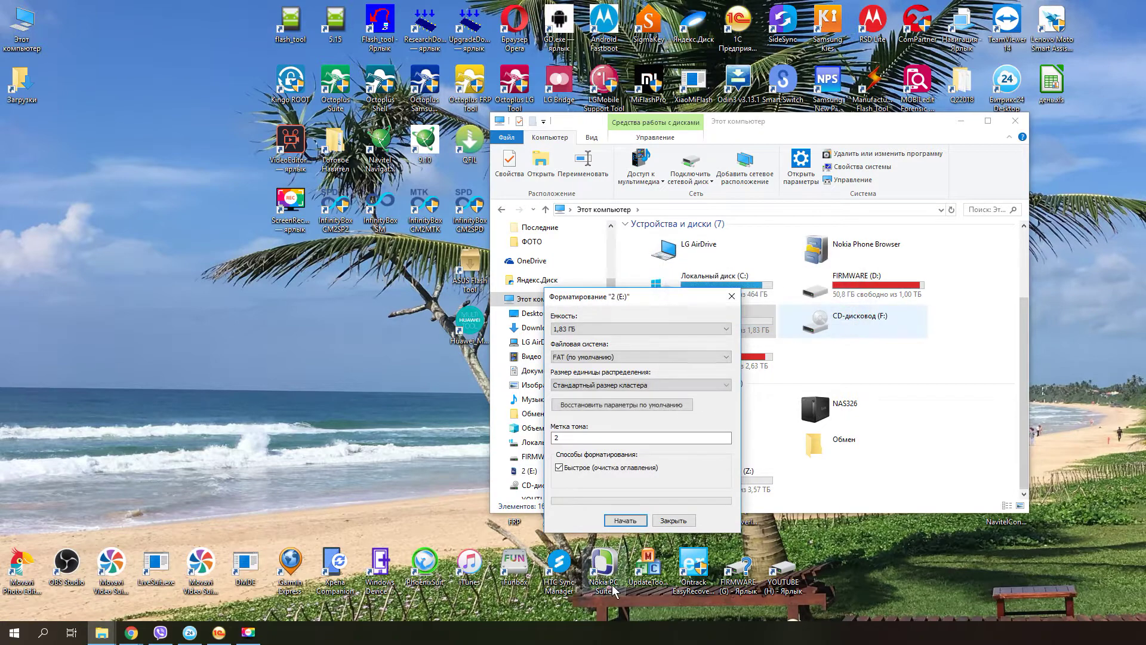
{"action": "left_click", "coordinate": [674, 520]}
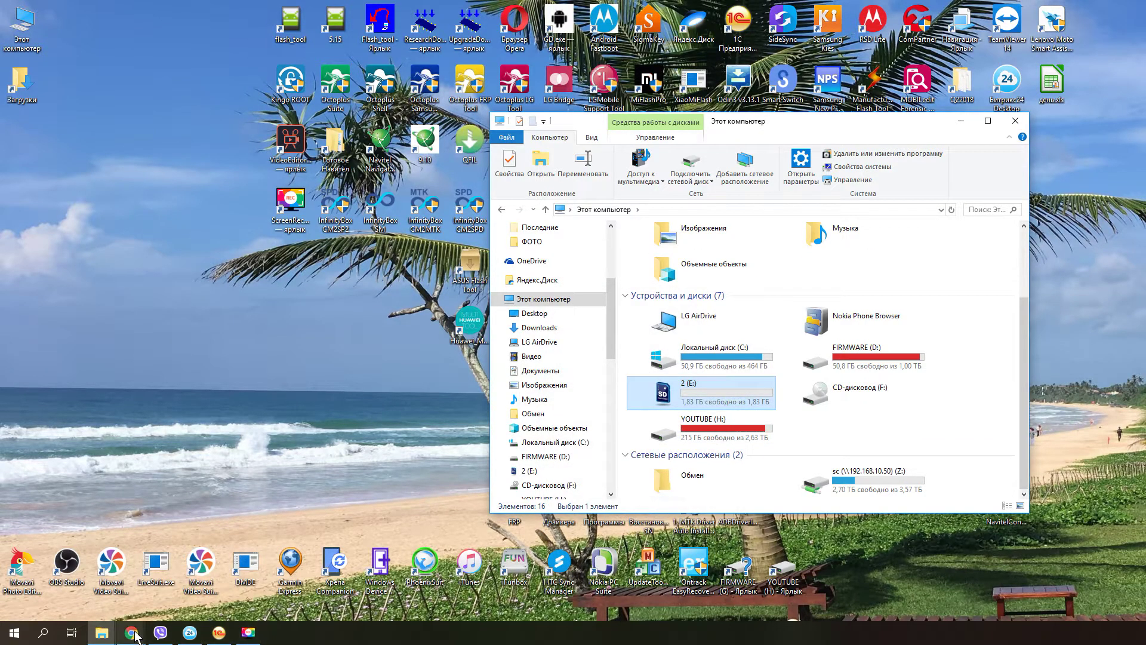
Switch to Chrome, search for "asus ze550kl 4pda" and open the 4PDA official firmware topic for the Asus ZenFone 2 Laser ZE550KL.
{"action": "mouse_move", "coordinate": [136, 637]}
{"action": "left_click", "coordinate": [117, 612]}
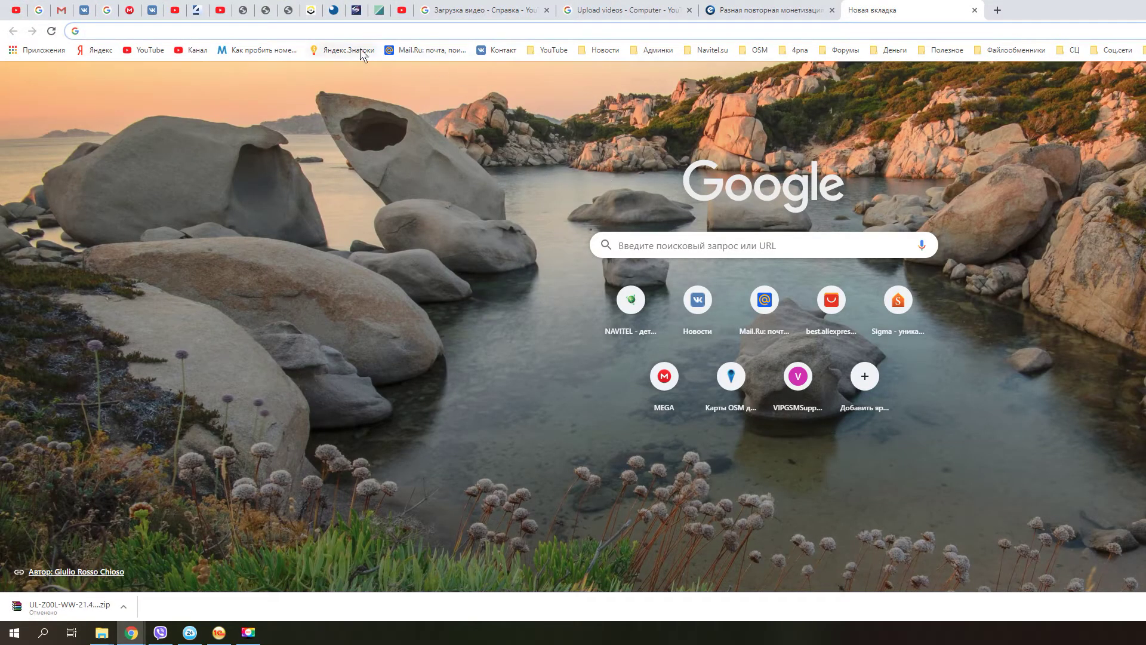
{"action": "type", "text": "as"}
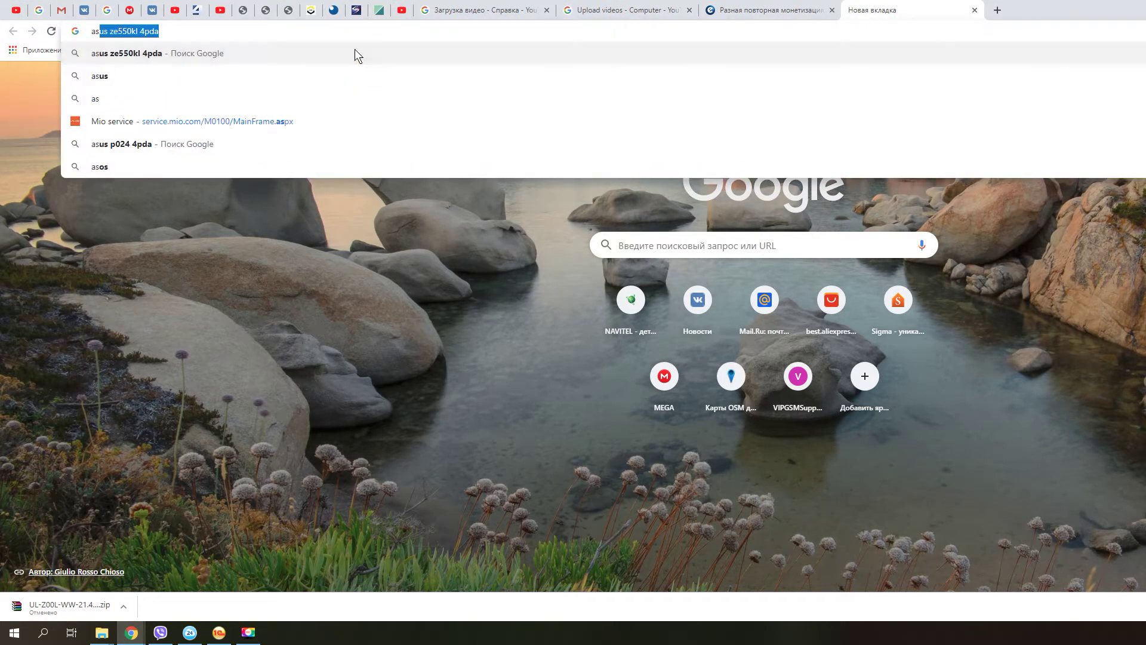
{"action": "left_click", "coordinate": [354, 49]}
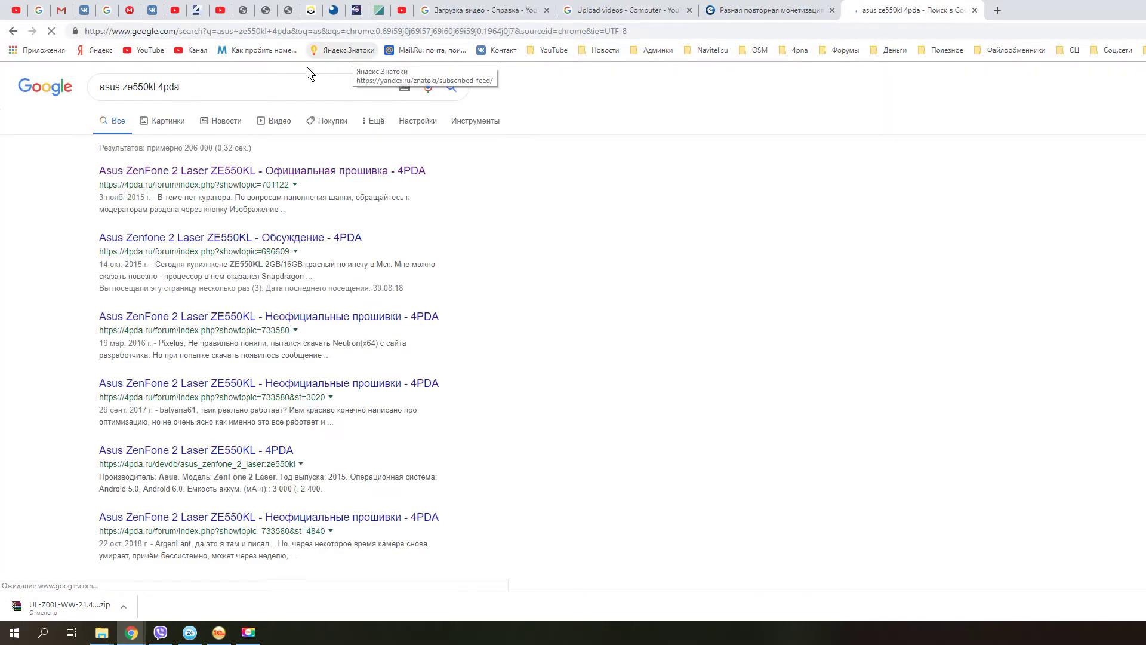
{"action": "left_click", "coordinate": [210, 172]}
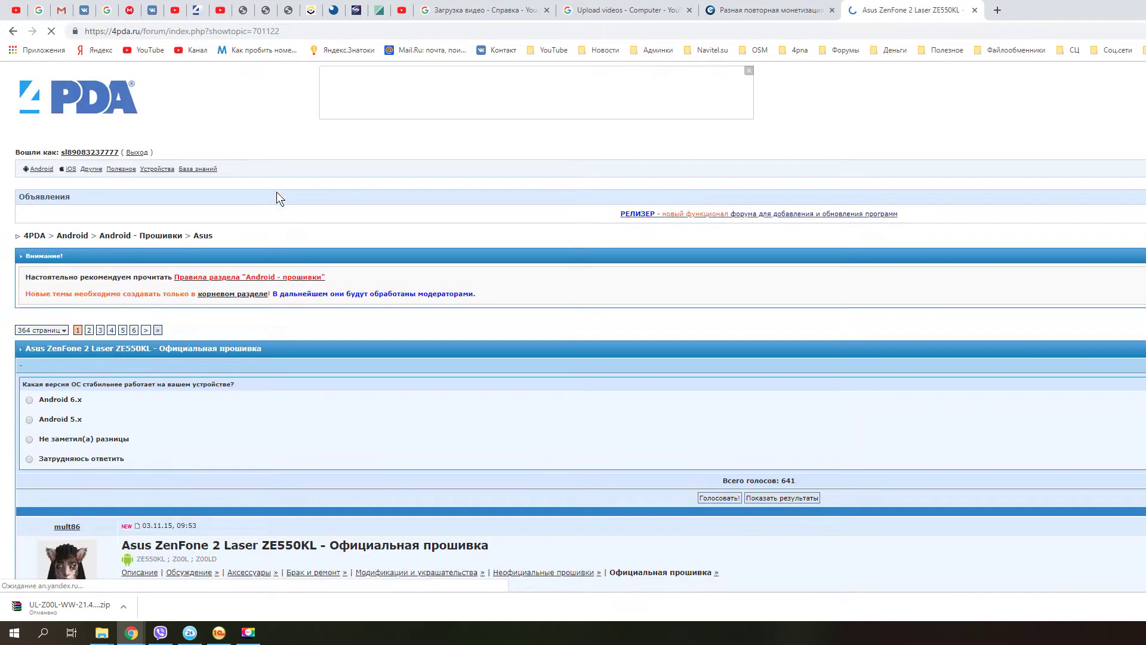
Expand the firmware spoiler in the topic's first post, including its official stock-recovery list and service firmware for AFT.
{"action": "scroll", "coordinate": [375, 303], "scroll_direction": "down", "scroll_amount": 5}
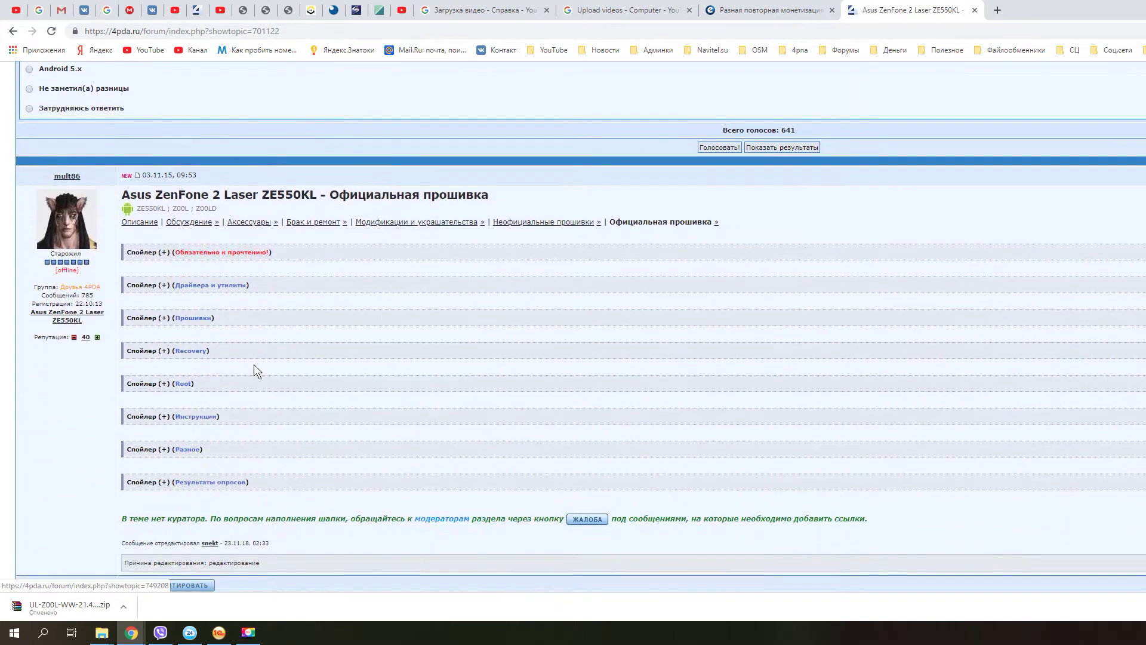
{"action": "left_click", "coordinate": [243, 324]}
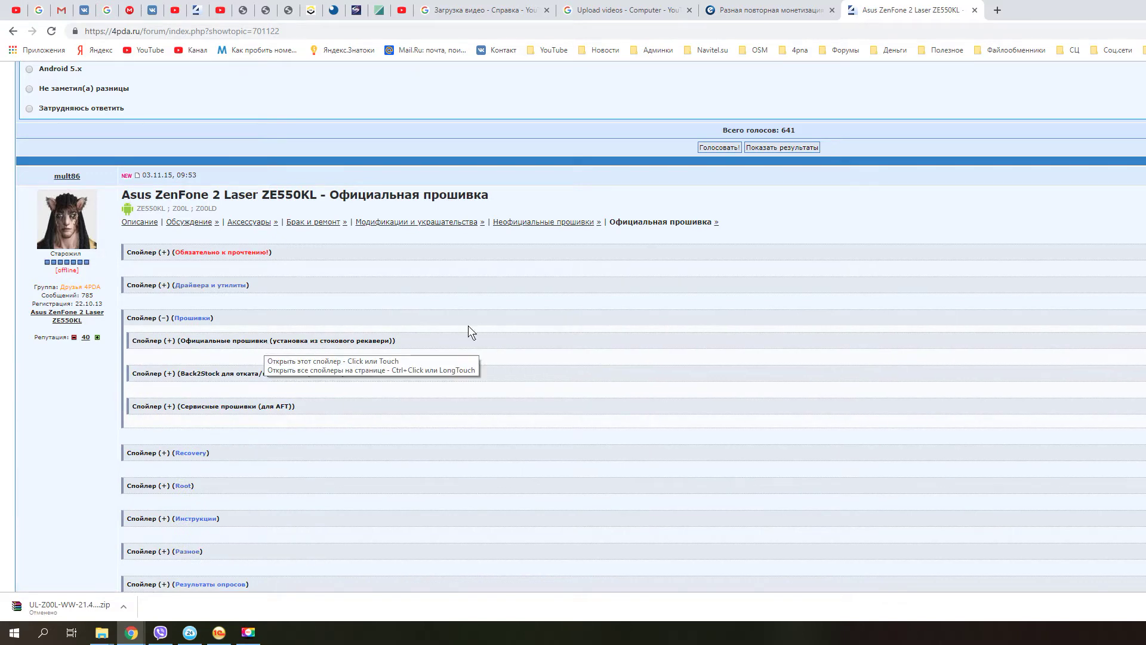
{"action": "left_click", "coordinate": [414, 341]}
{"action": "scroll", "coordinate": [295, 382], "scroll_direction": "down", "scroll_amount": 5}
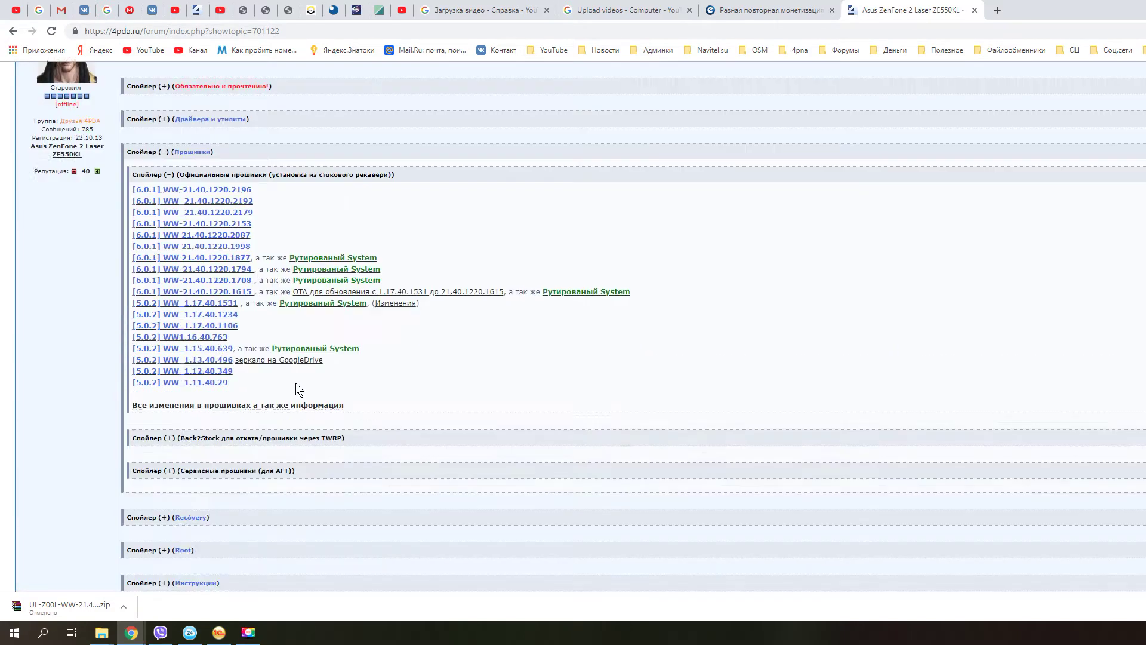
{"action": "left_click", "coordinate": [248, 280]}
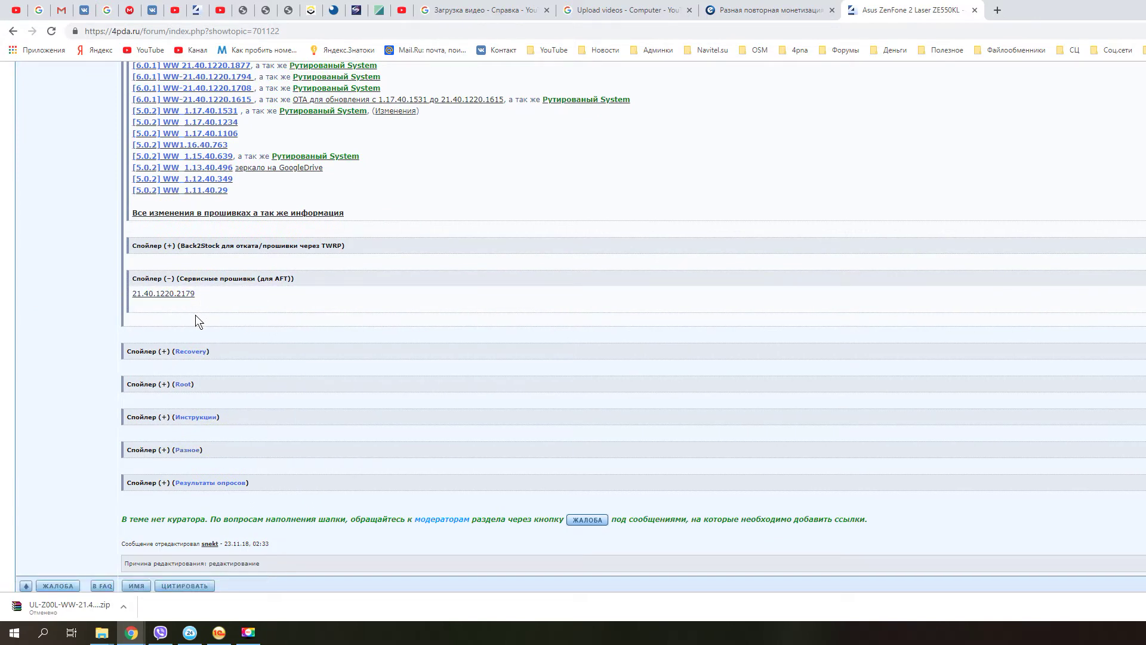
Check the Download Master options for the [6.0.1] WW-21.40.1220.2196 firmware link, and dismiss them.
{"action": "scroll", "coordinate": [195, 314], "scroll_direction": "up", "scroll_amount": 3}
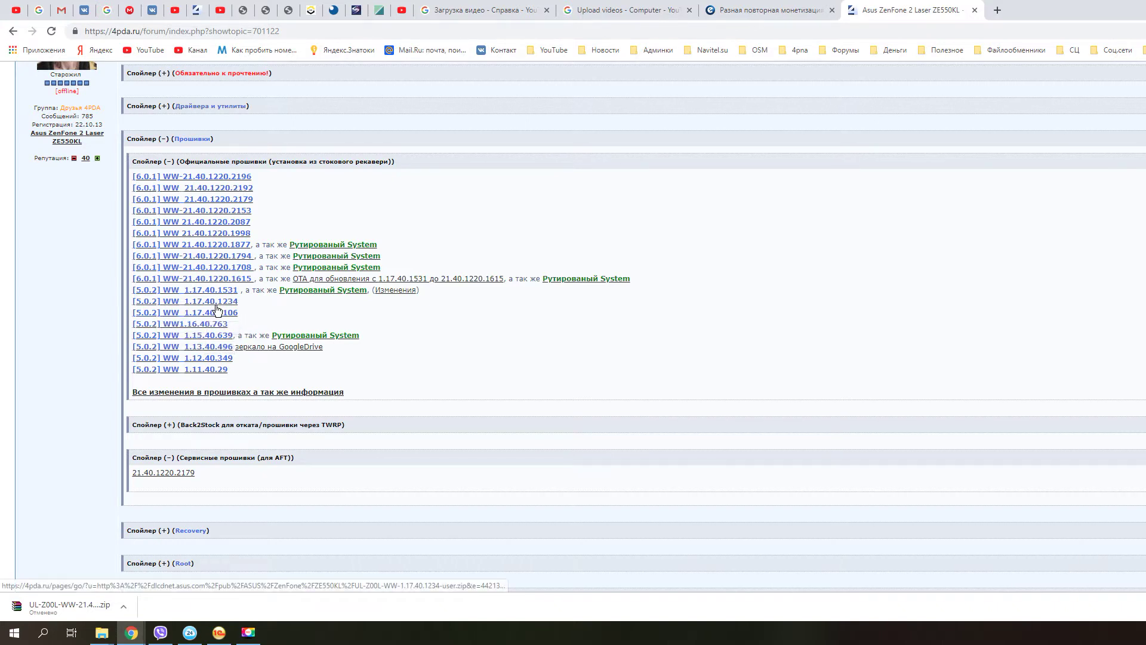
{"action": "right_click", "coordinate": [226, 180]}
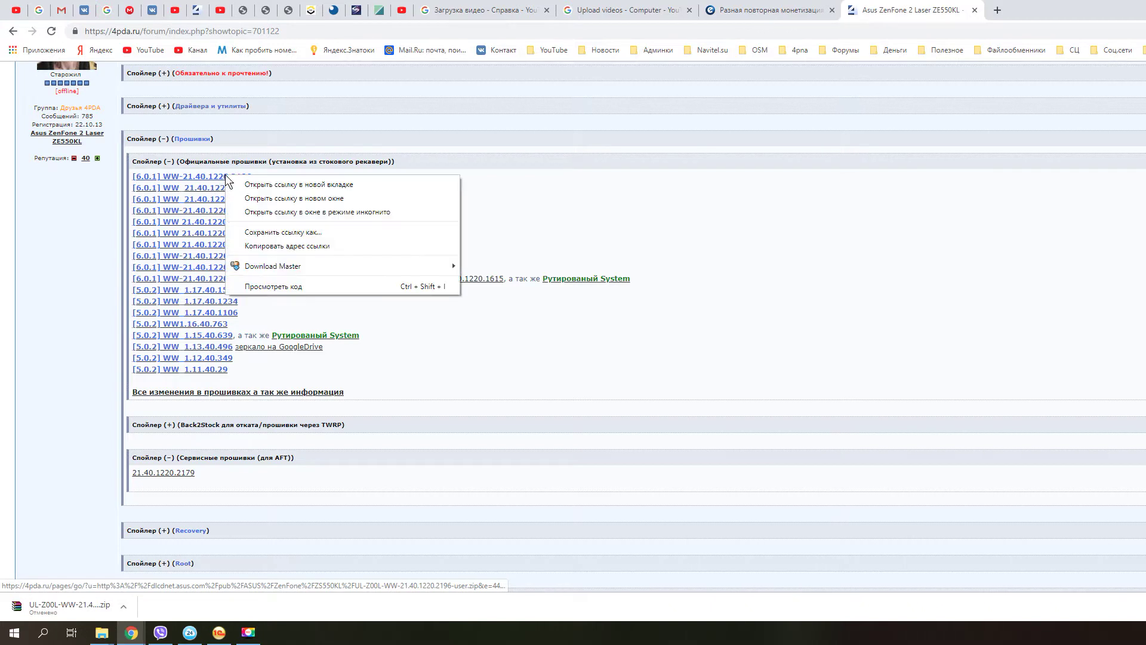
{"action": "mouse_move", "coordinate": [316, 270]}
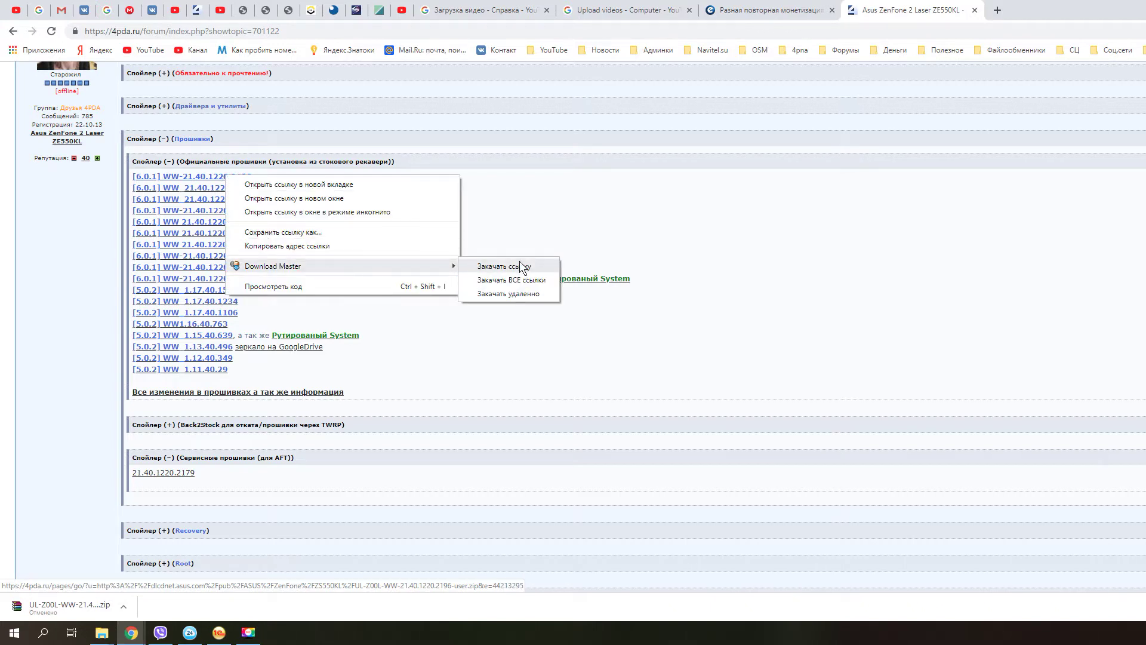
{"action": "left_click", "coordinate": [553, 221]}
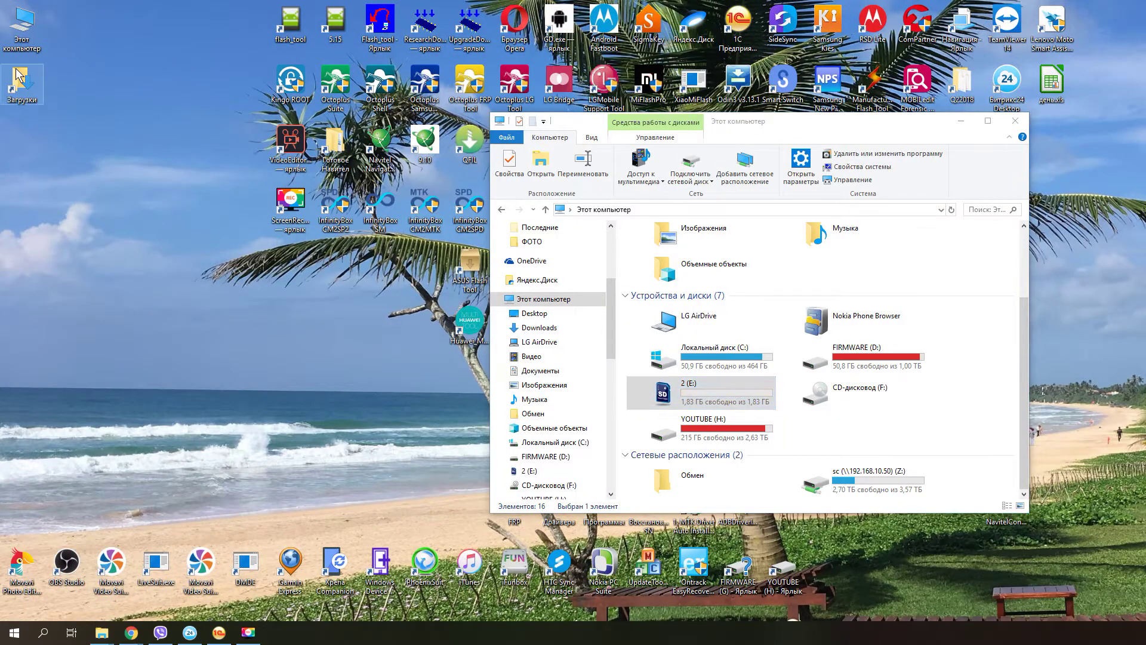
Open the Архивы folder in Downloads, select UL-Z00L-WW-21.40.1220.2196-user.zip, and arrange the two Explorer windows side by side.
{"action": "double_click", "coordinate": [18, 77]}
{"action": "left_click_drag", "start_coordinate": [743, 76], "coordinate": [358, 89]}
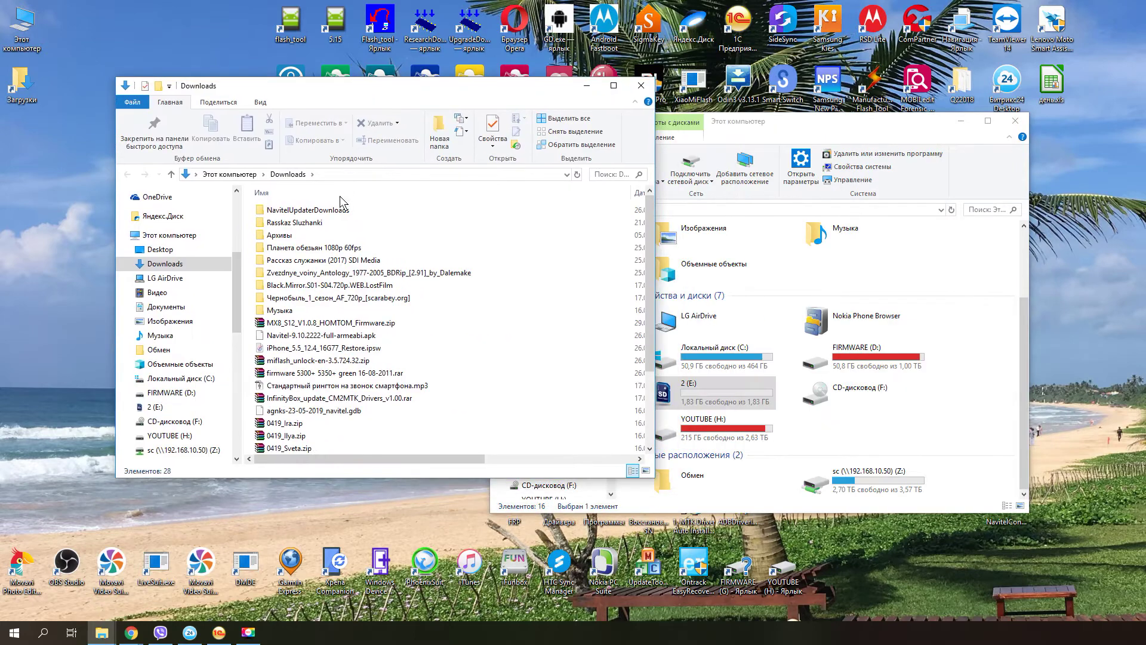
{"action": "double_click", "coordinate": [298, 234]}
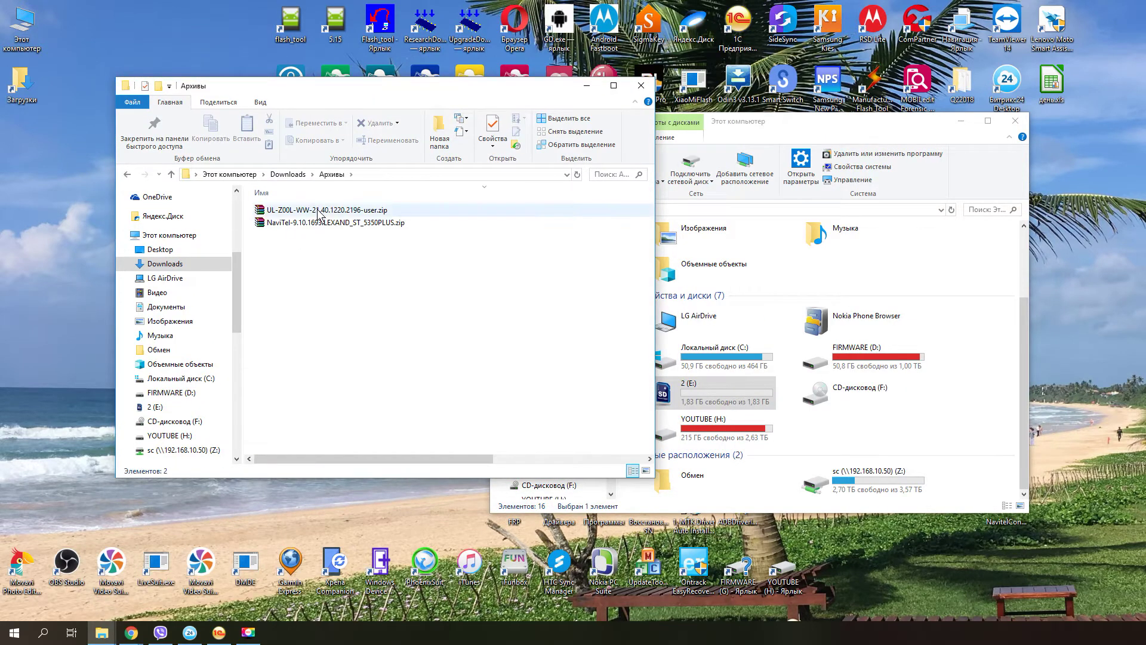
{"action": "left_click", "coordinate": [322, 212]}
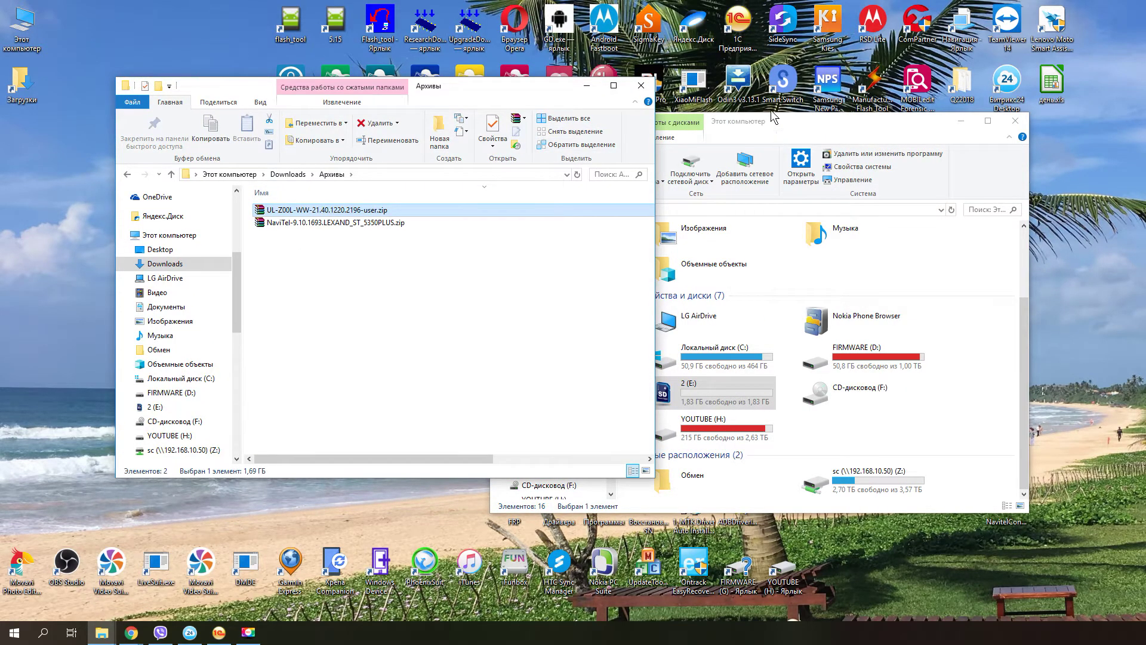
{"action": "left_click_drag", "start_coordinate": [745, 128], "coordinate": [813, 107]}
Examine the contents of UL-Z00L-WW-21.40.1220.2196-user.zip in WinRAR and close the archive.
{"action": "left_click", "coordinate": [356, 210]}
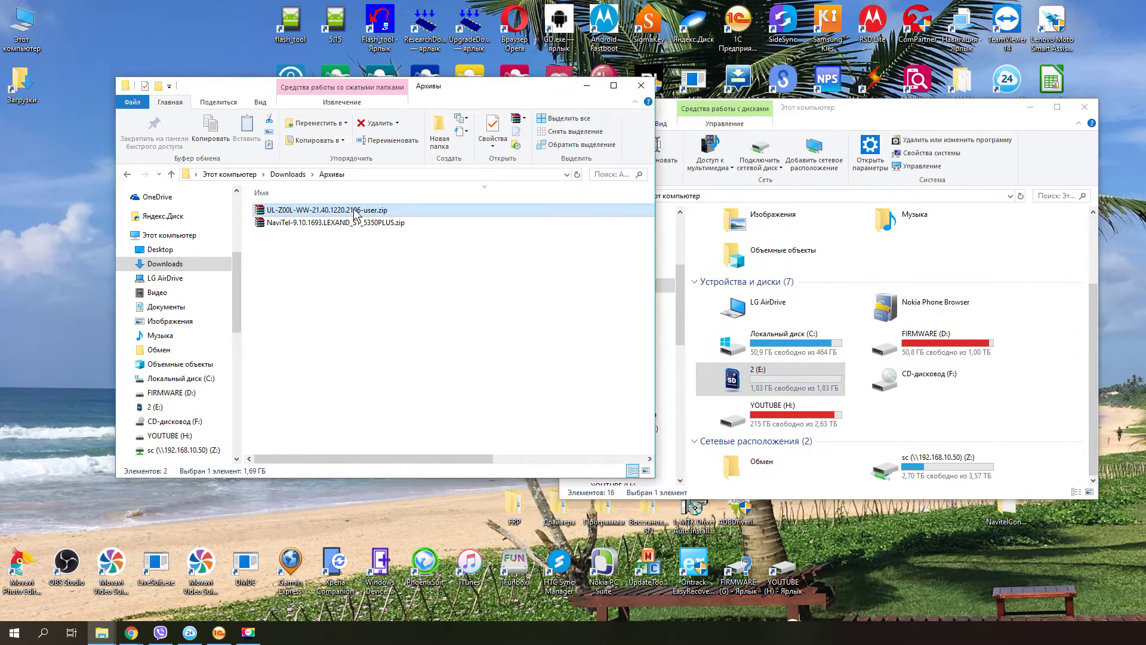
{"action": "double_click", "coordinate": [357, 210]}
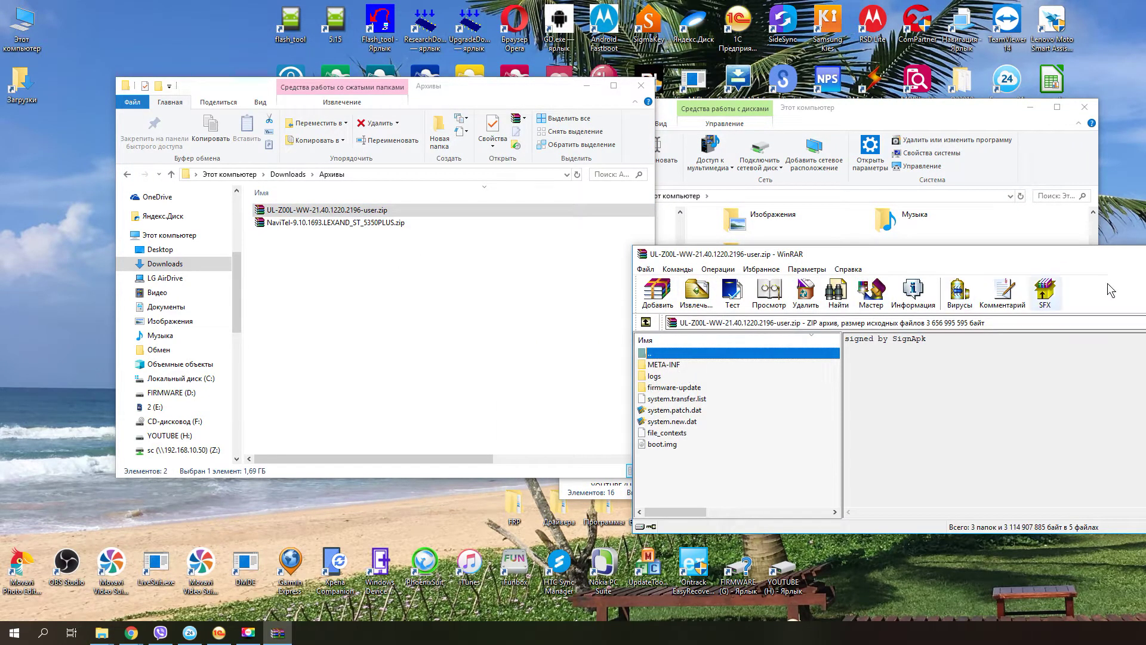
{"action": "key", "text": "Escape"}
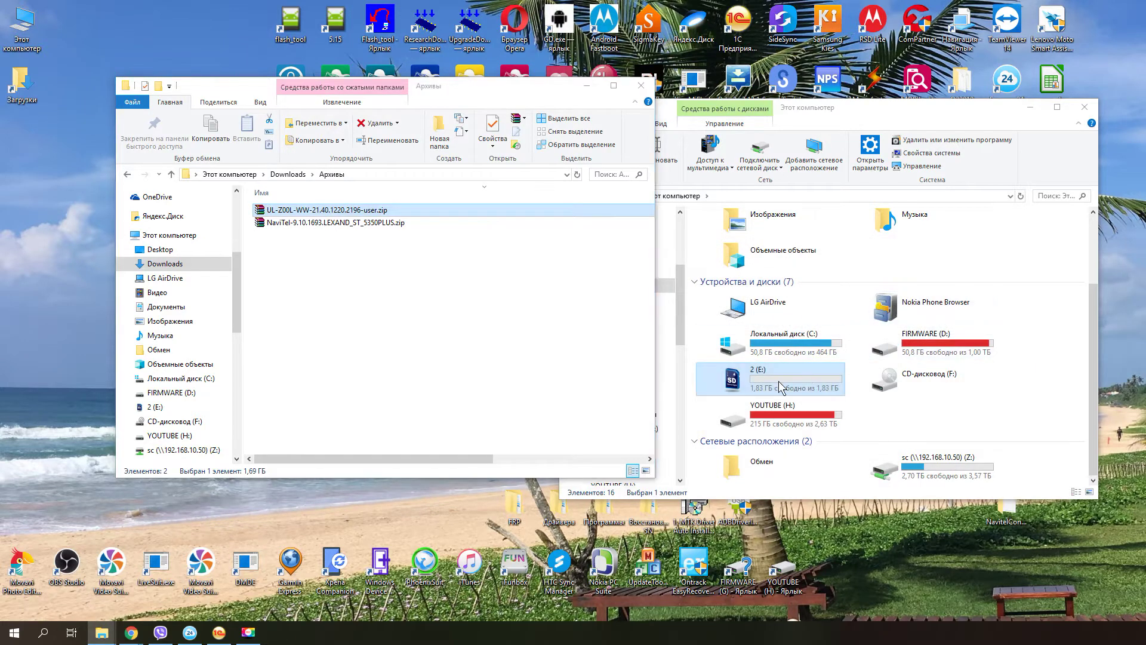
Copy UL-Z00L-WW-21.40.1220.2196-user.zip to the root of drive 2 (E:) and close both Explorer windows.
{"action": "double_click", "coordinate": [795, 375]}
{"action": "left_click_drag", "start_coordinate": [348, 215], "coordinate": [846, 332]}
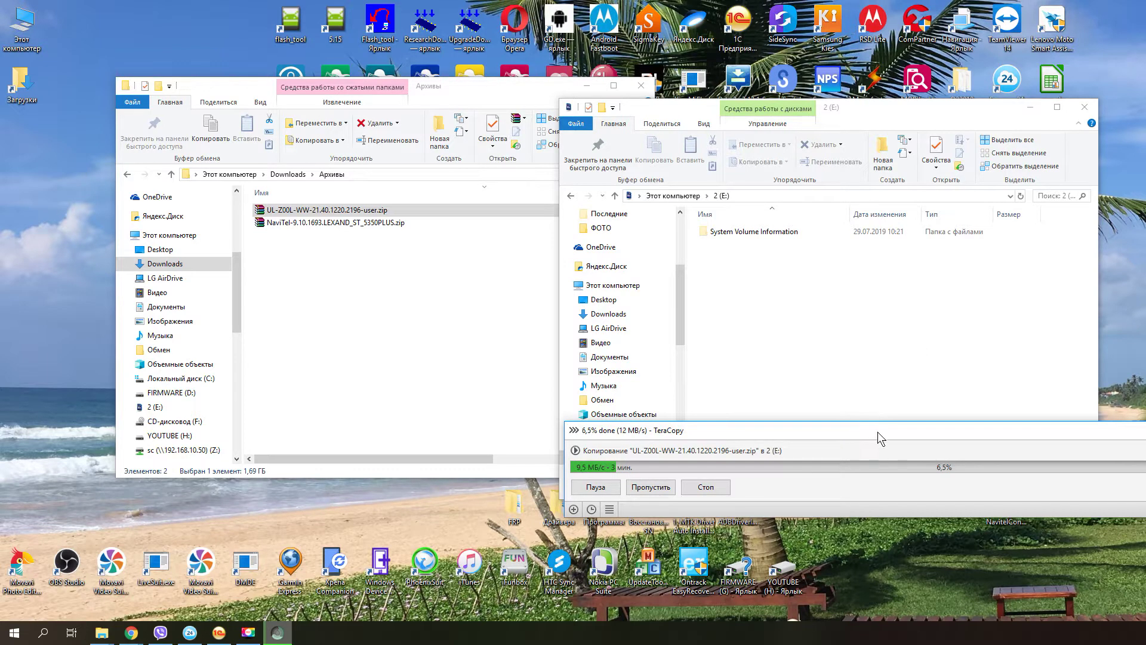
{"action": "left_click_drag", "start_coordinate": [878, 432], "coordinate": [493, 413]}
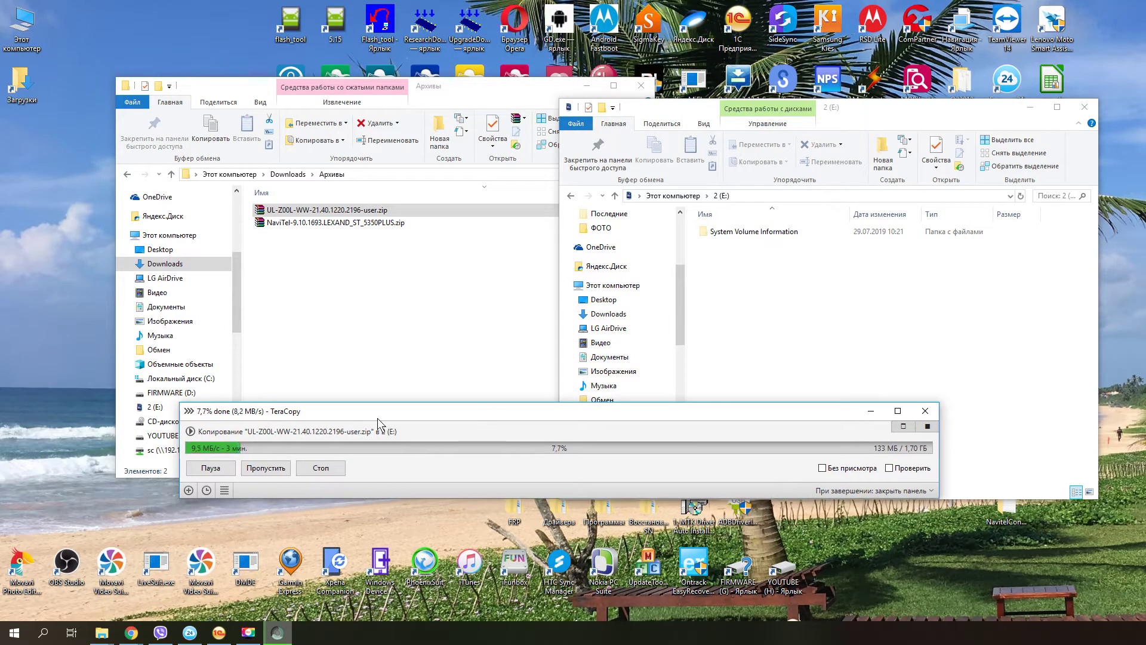
{"action": "left_click", "coordinate": [1085, 107]}
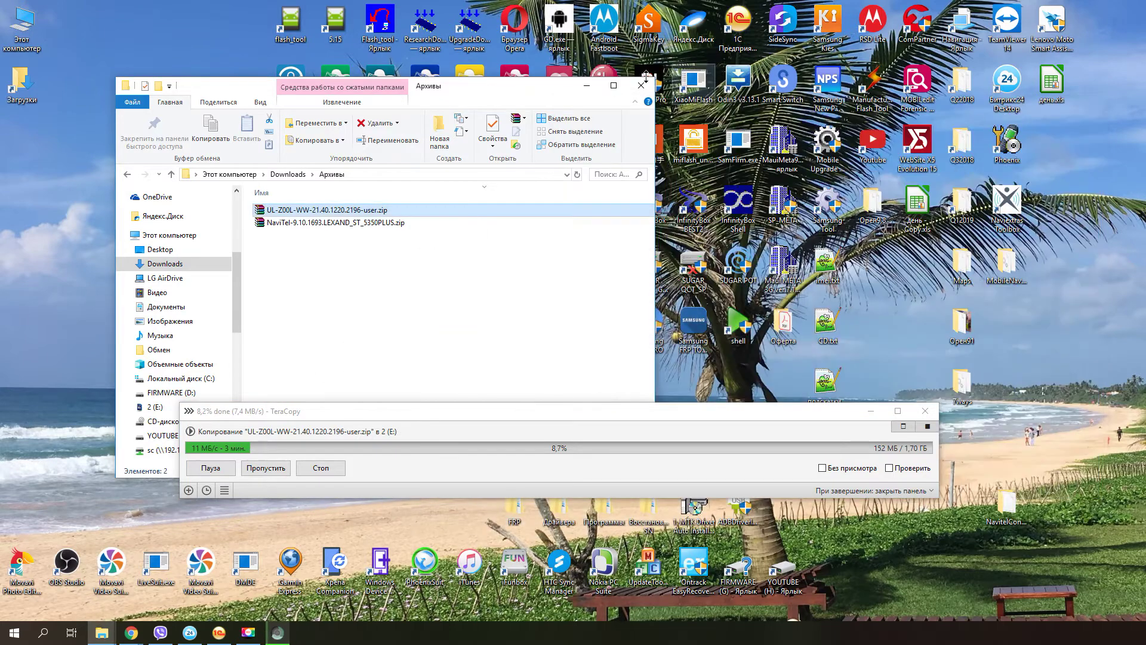
{"action": "left_click", "coordinate": [641, 85]}
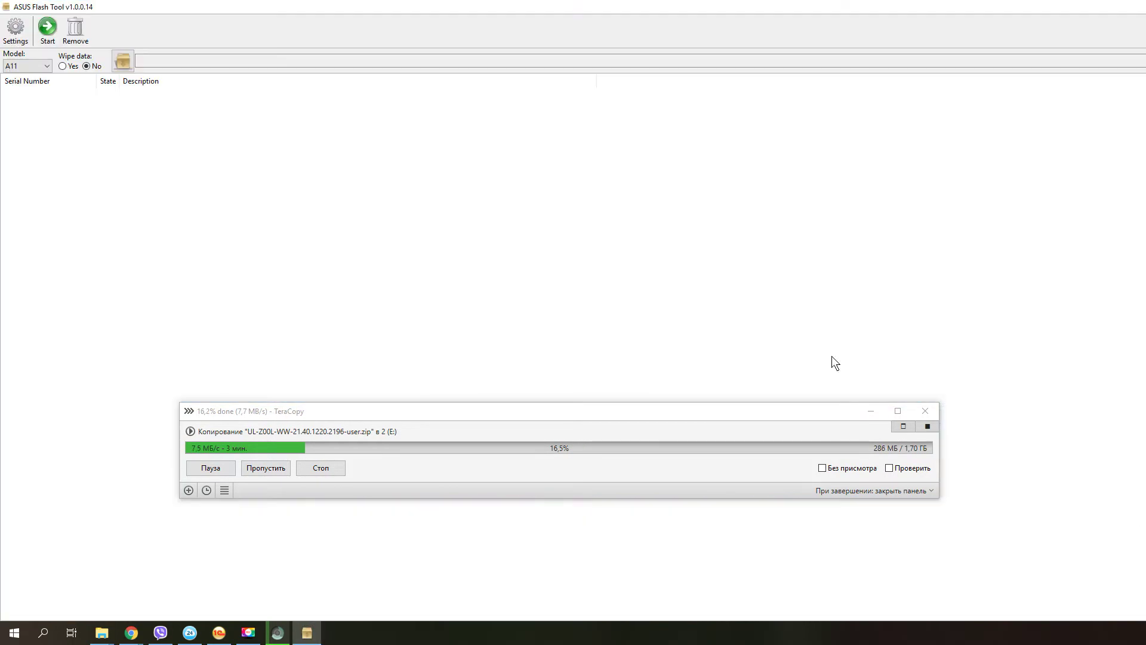
Look through the list of supported models in ASUS Flash Tool without selecting one.
{"action": "left_click", "coordinate": [30, 62]}
{"action": "left_click_drag", "start_coordinate": [45, 99], "coordinate": [42, 270]}
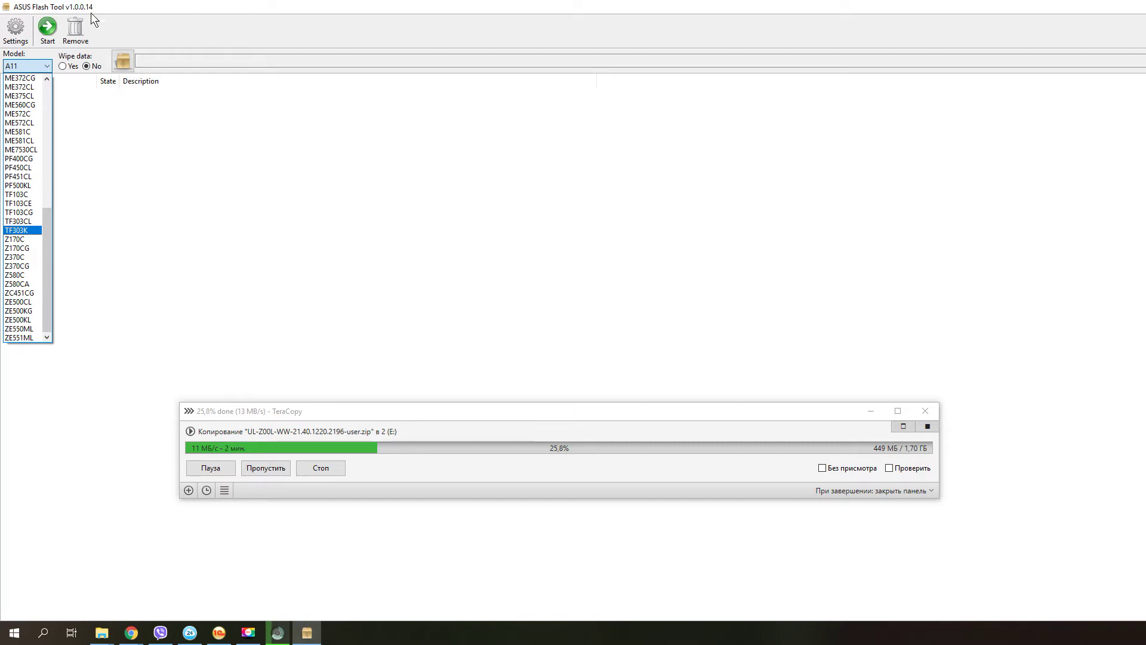
{"action": "left_click", "coordinate": [134, 200]}
Return to the 4PDA topic in Chrome and expand the drivers and utilities spoiler to view the Asus Flash Tools links.
{"action": "mouse_move", "coordinate": [131, 636]}
{"action": "left_click", "coordinate": [128, 577]}
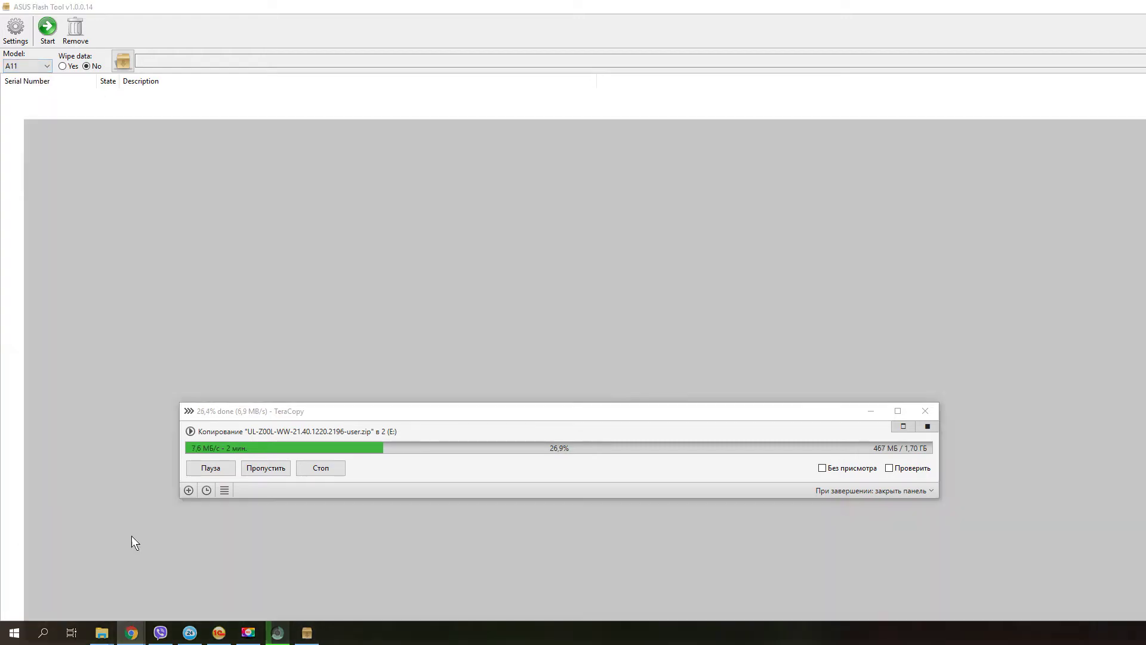
{"action": "left_click", "coordinate": [195, 108]}
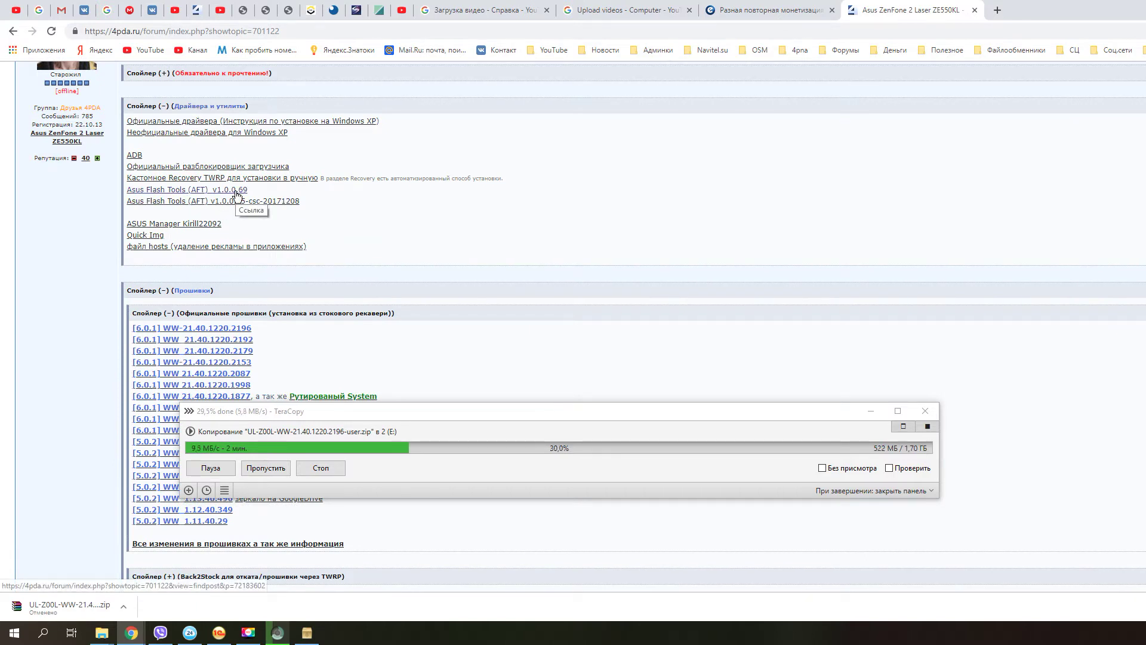
Open the Asus folder under Программы > Производители in the MEGA cloud drive to view its installer, and collapse the Программы folder tree.
{"action": "left_click", "coordinate": [123, 18]}
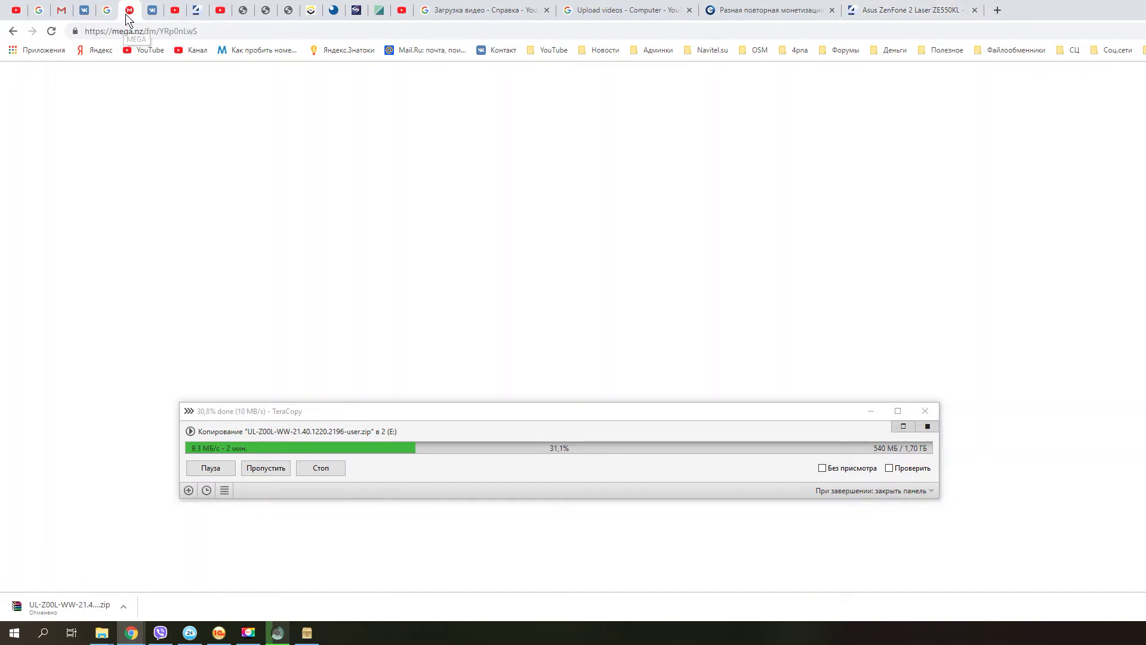
{"action": "left_click", "coordinate": [35, 155]}
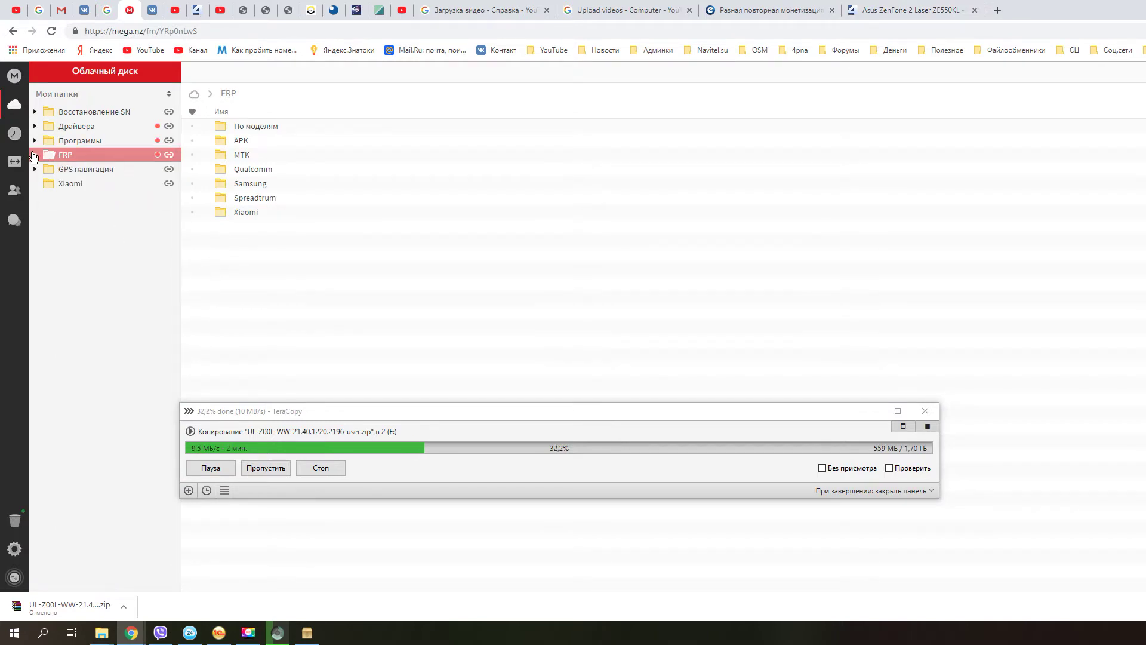
{"action": "left_click", "coordinate": [34, 140]}
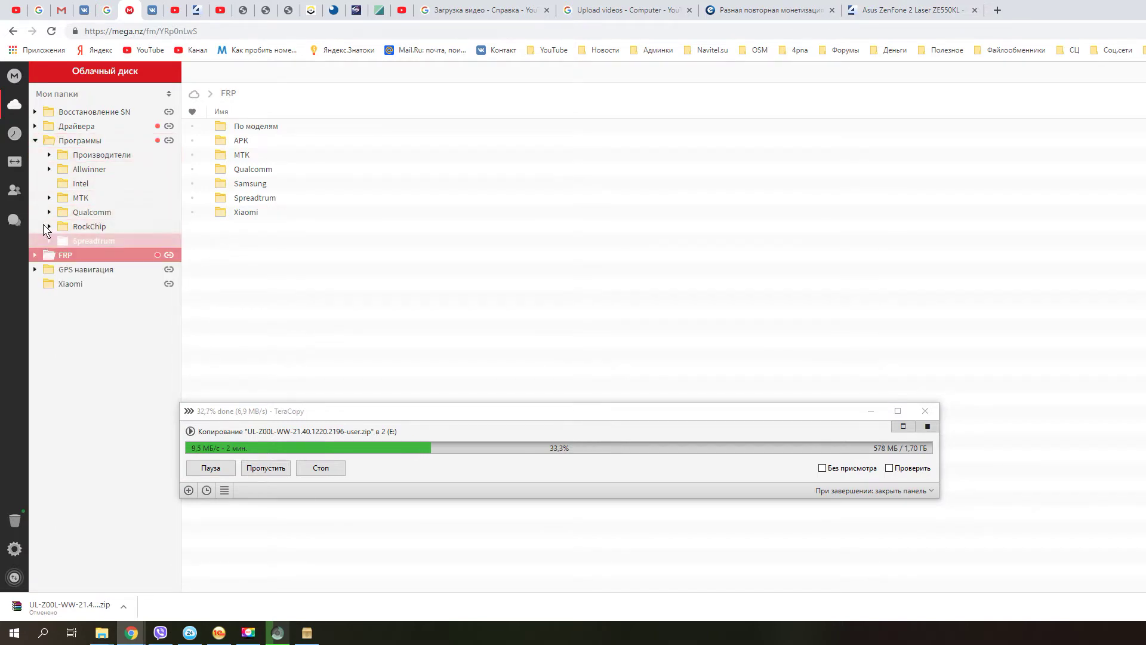
{"action": "left_click", "coordinate": [49, 155]}
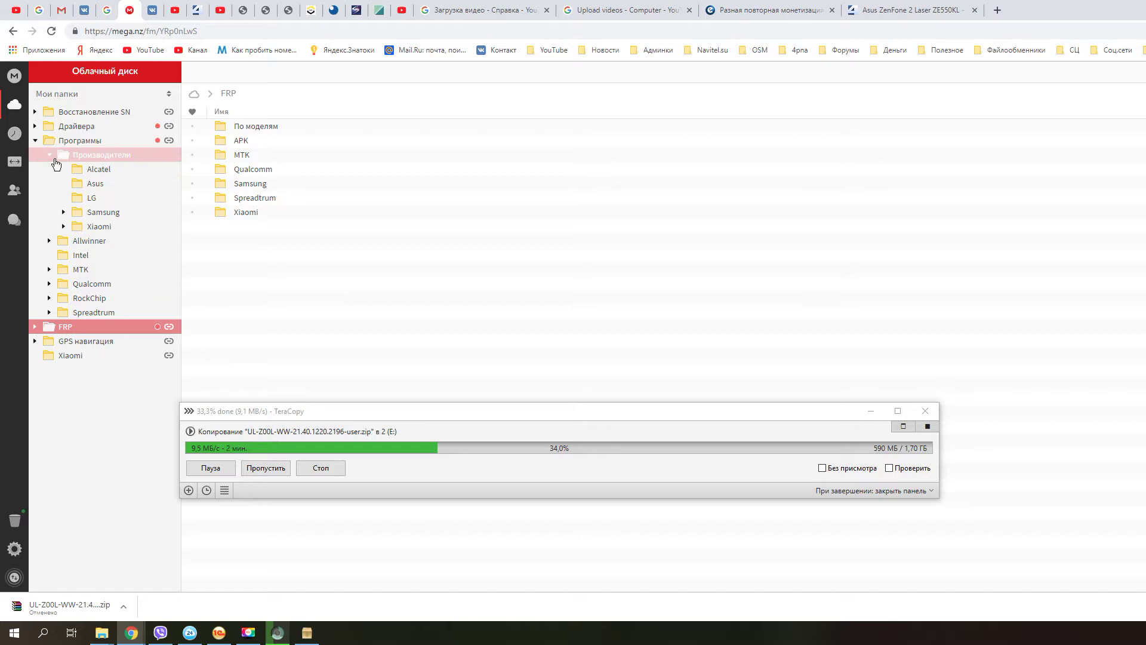
{"action": "left_click", "coordinate": [104, 184]}
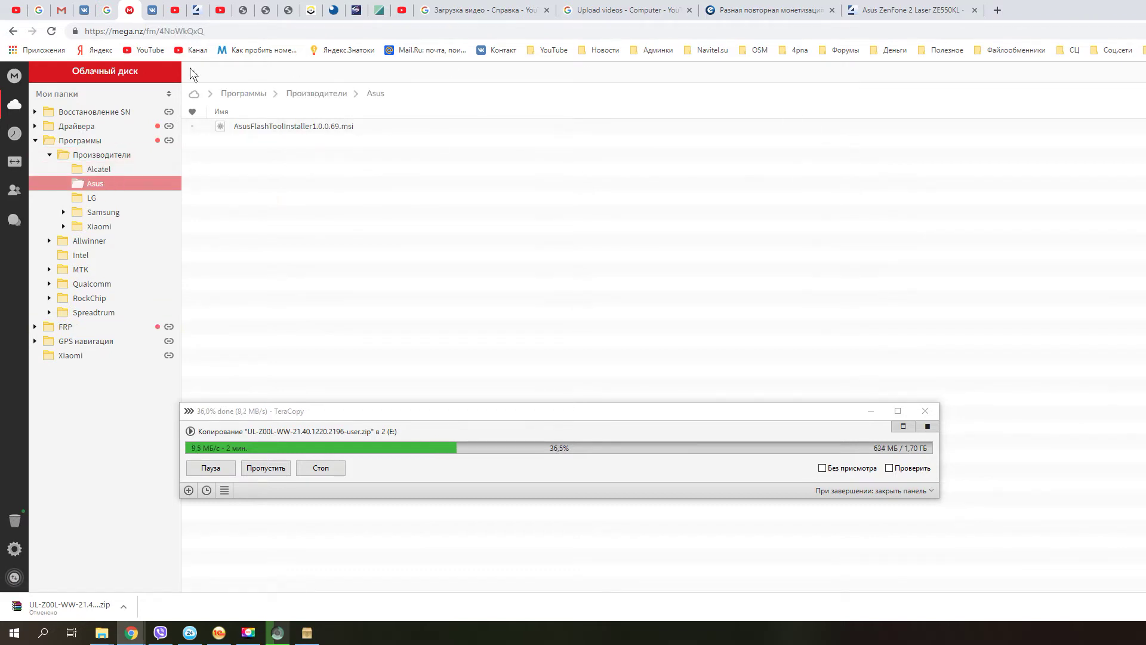
{"action": "left_click", "coordinate": [53, 143]}
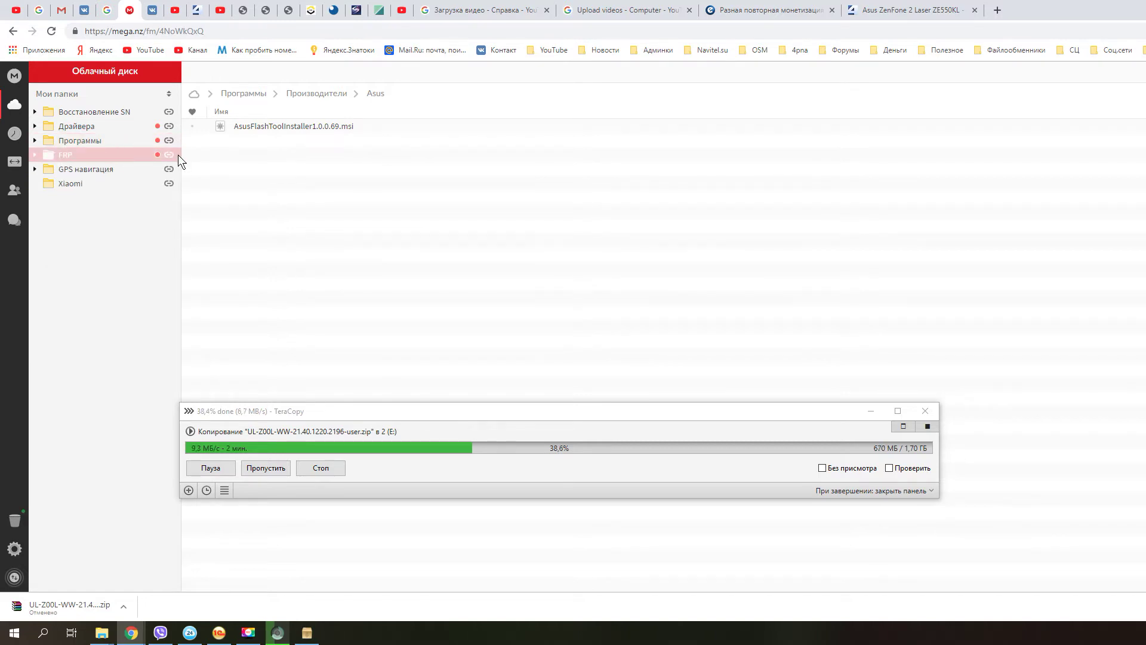
{"action": "left_click_drag", "start_coordinate": [178, 154], "coordinate": [278, 211]}
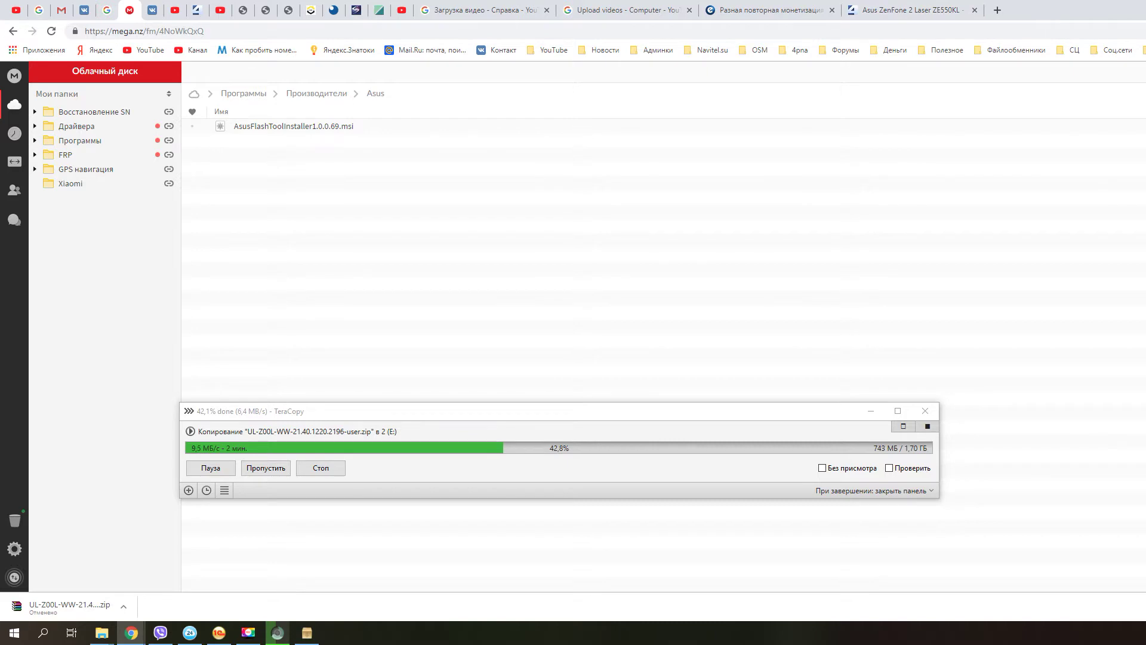
Switch to the ASUS Flash Tool window to view its main screen.
{"action": "left_click", "coordinate": [307, 633]}
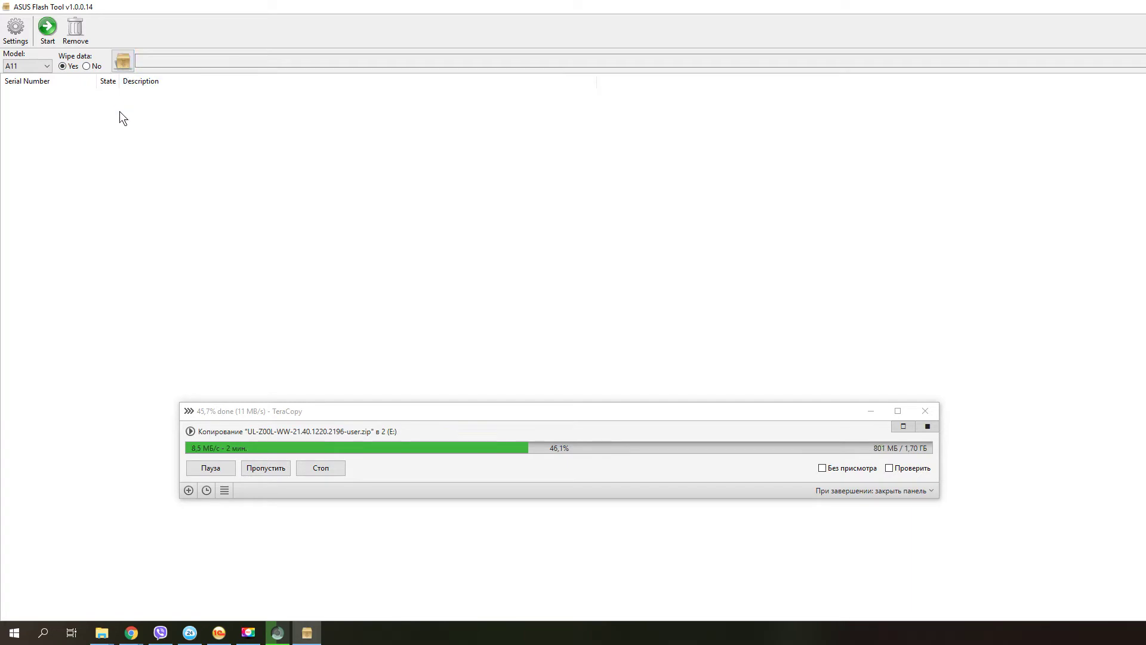
{"action": "left_click", "coordinate": [47, 28]}
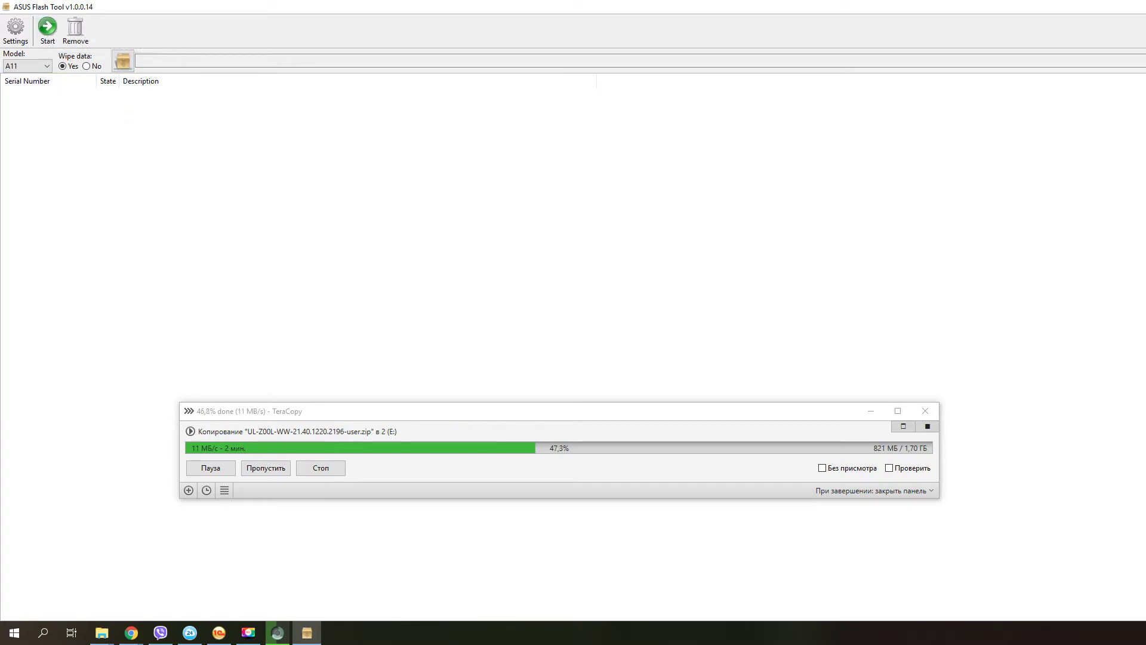